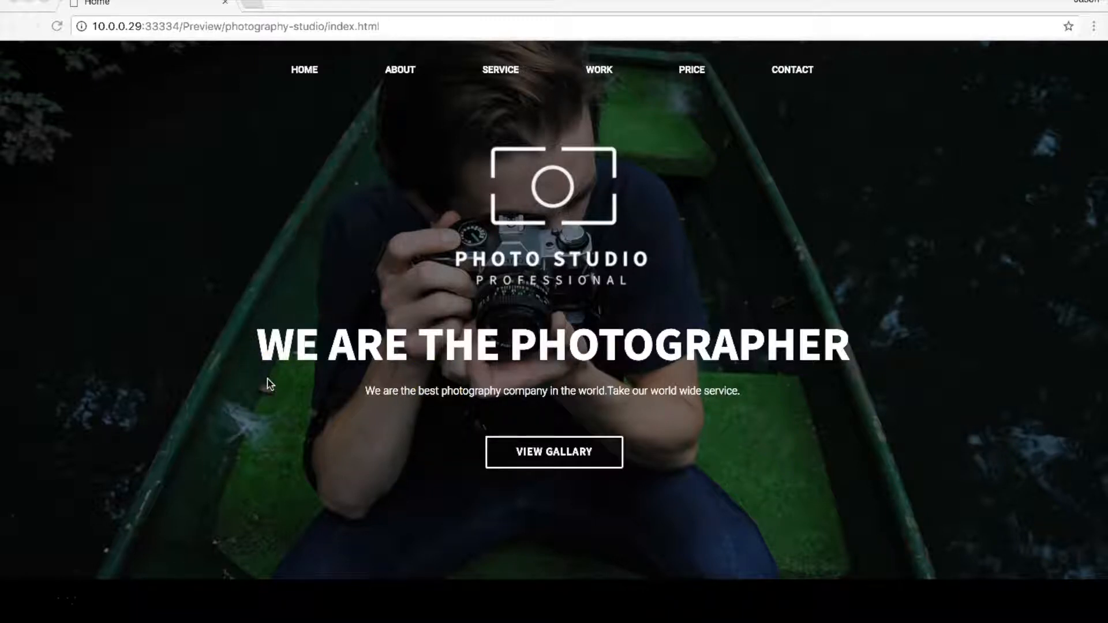
# Look through the photography studio page in the browser down to the copyright line in its footer
pyautogui.scroll(-20, 269, 384)
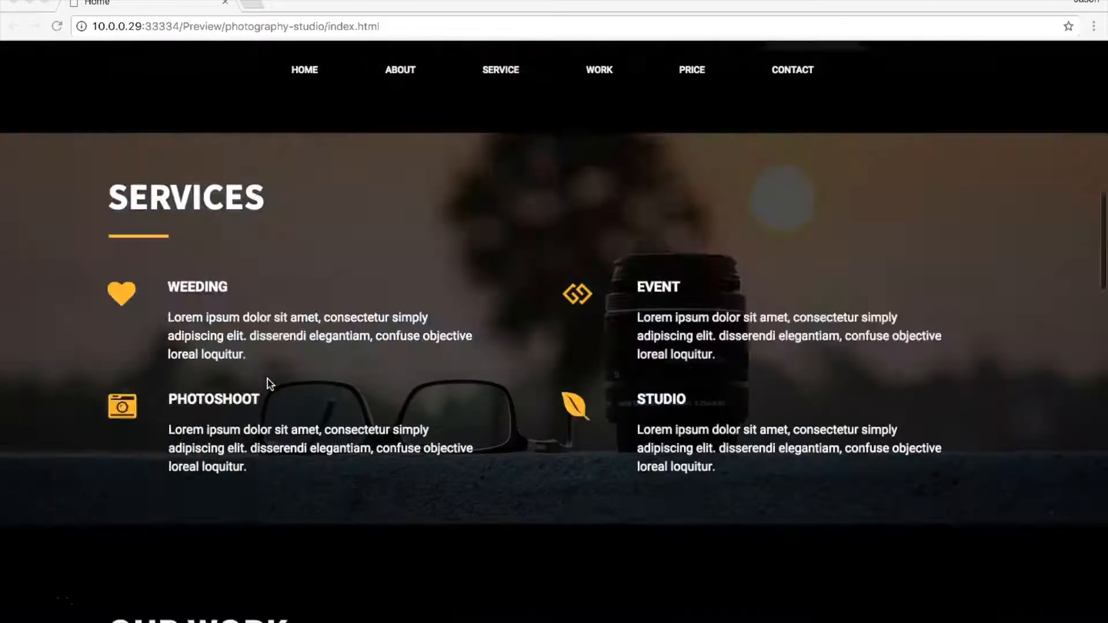
pyautogui.scroll(-15, 269, 383)
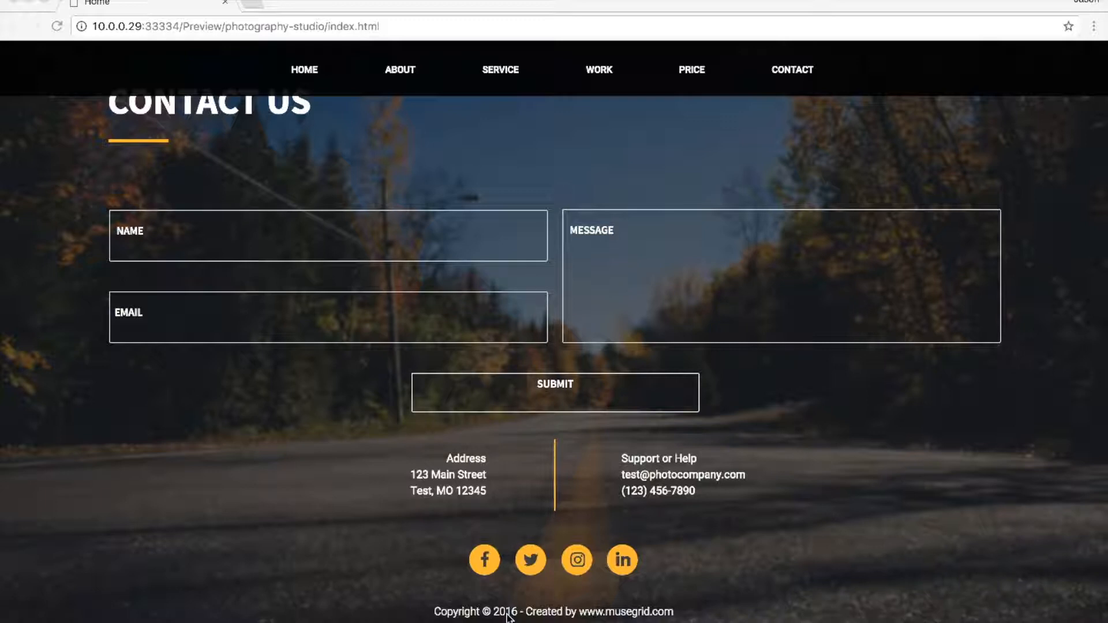
pyautogui.click(508, 617)
# Switch to Adobe Muse and place the Smart Copyright 1.2 library widget beside the copyright text in the Home page footer
pyautogui.click(29, 607)
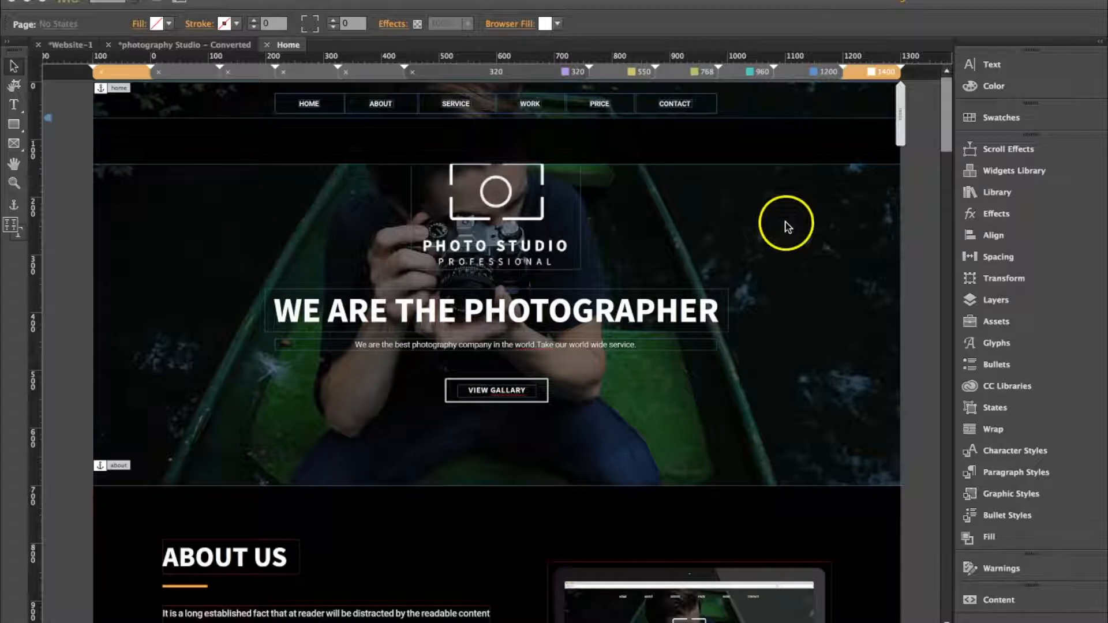
pyautogui.moveTo(941, 117); pyautogui.dragTo(951, 454)
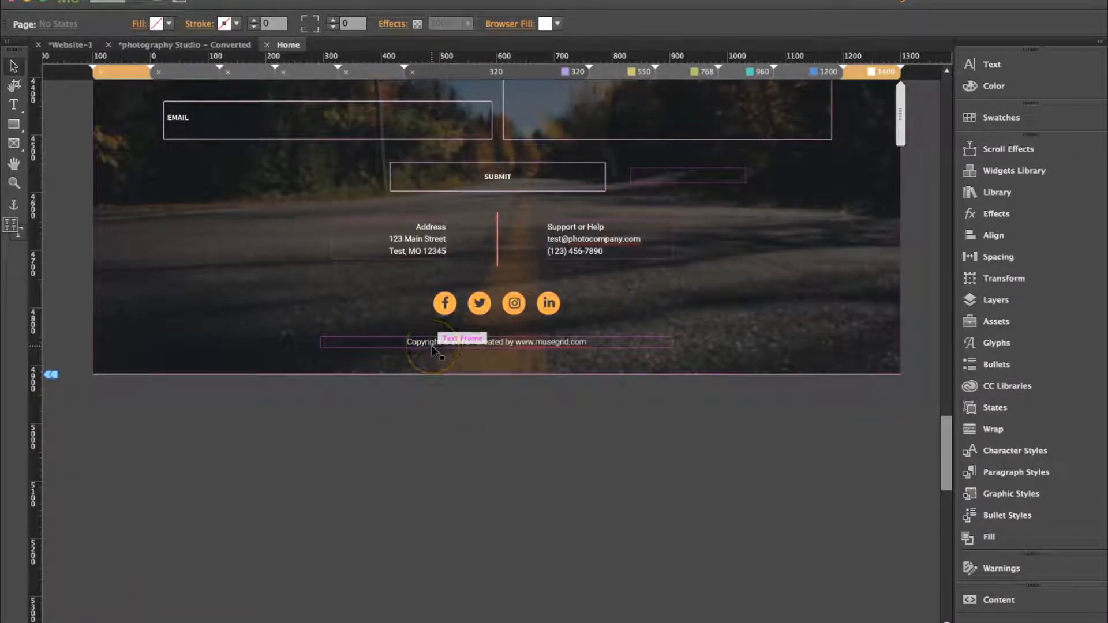
pyautogui.scroll(5, 431, 345)
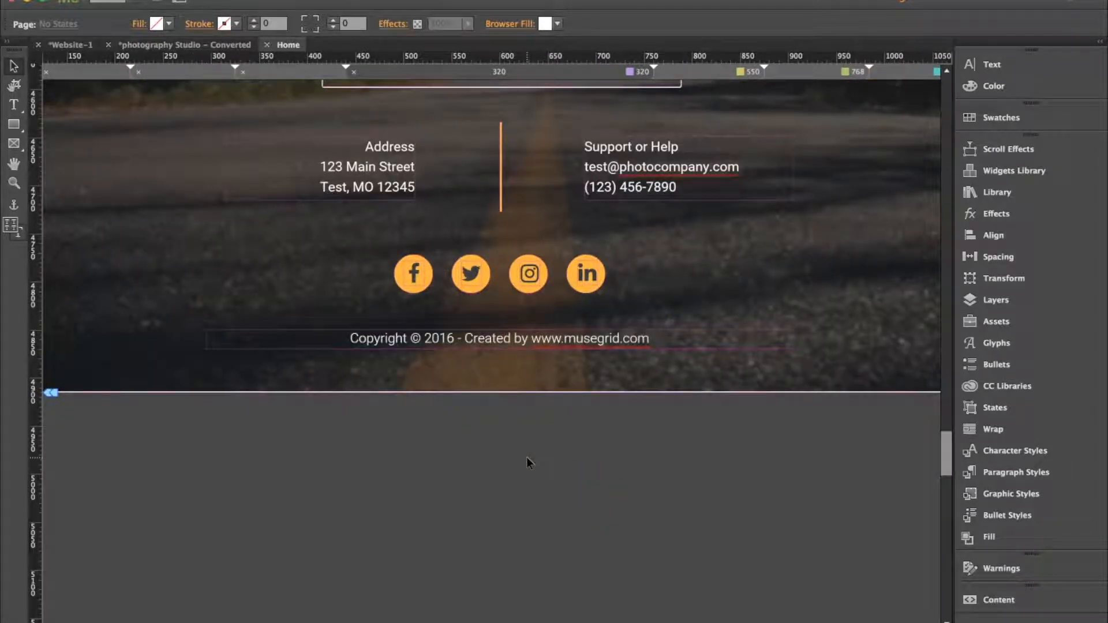
pyautogui.click(999, 194)
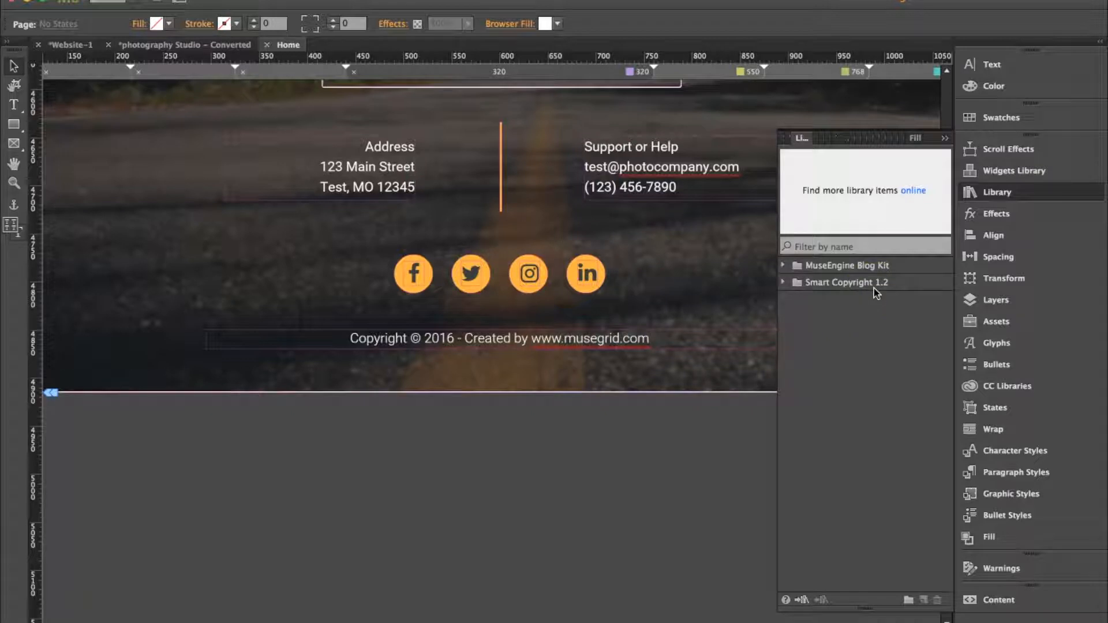
pyautogui.click(783, 283)
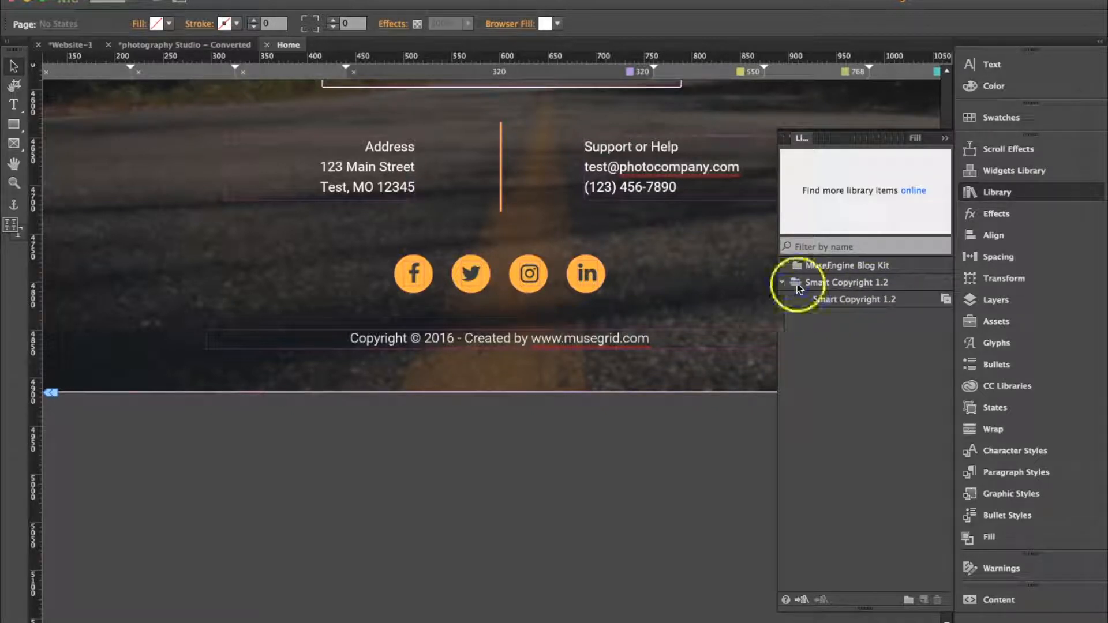
pyautogui.click(864, 300)
pyautogui.moveTo(895, 303); pyautogui.dragTo(132, 328)
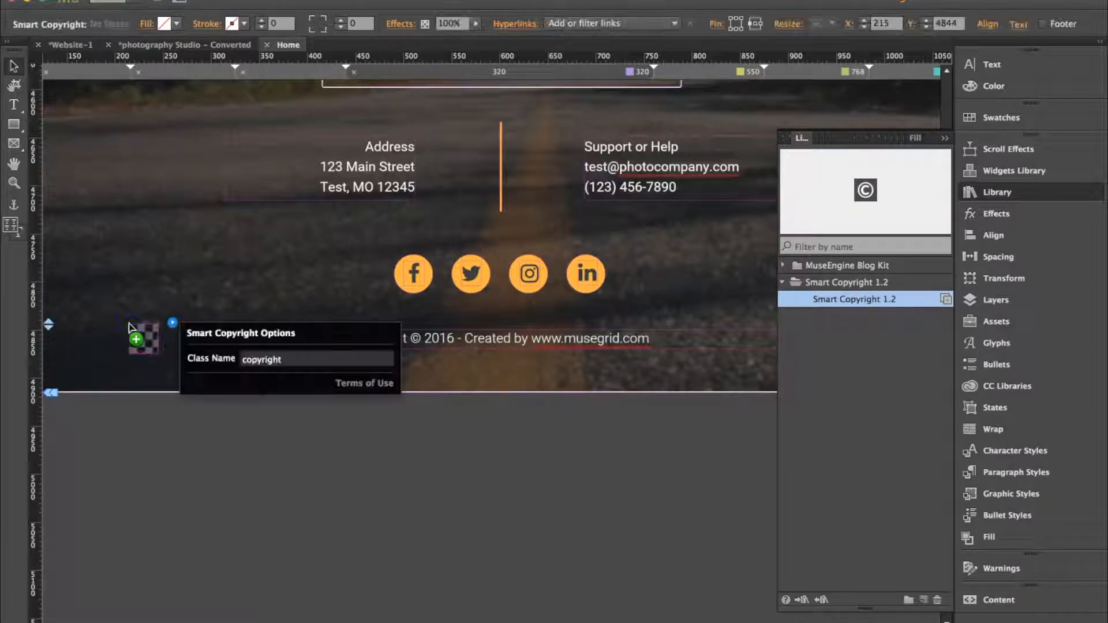
pyautogui.click(134, 330)
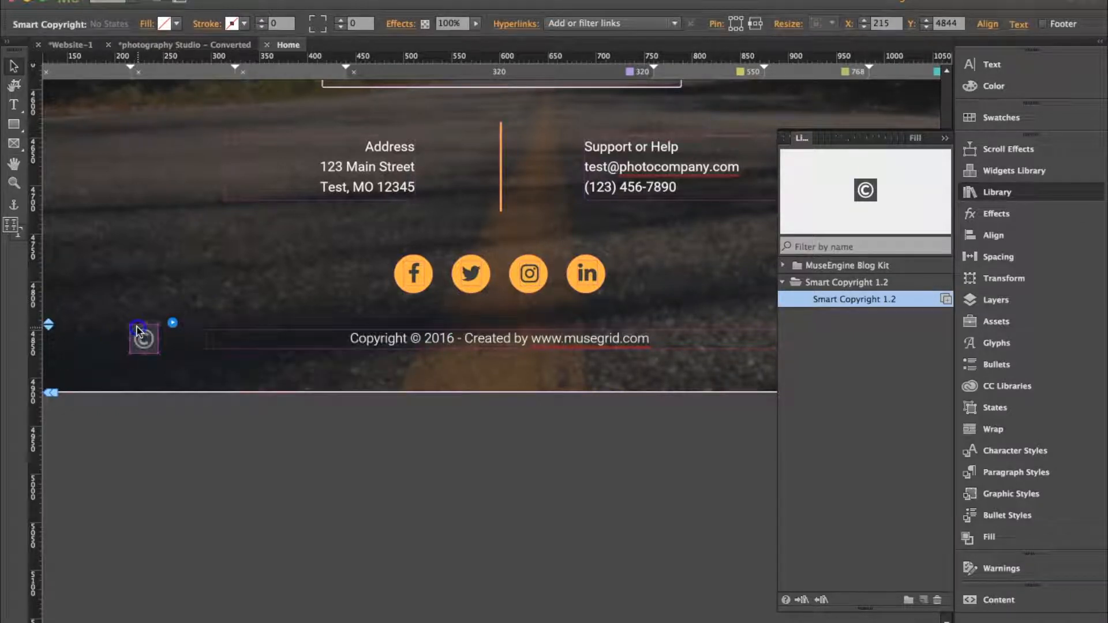
pyautogui.click(145, 339)
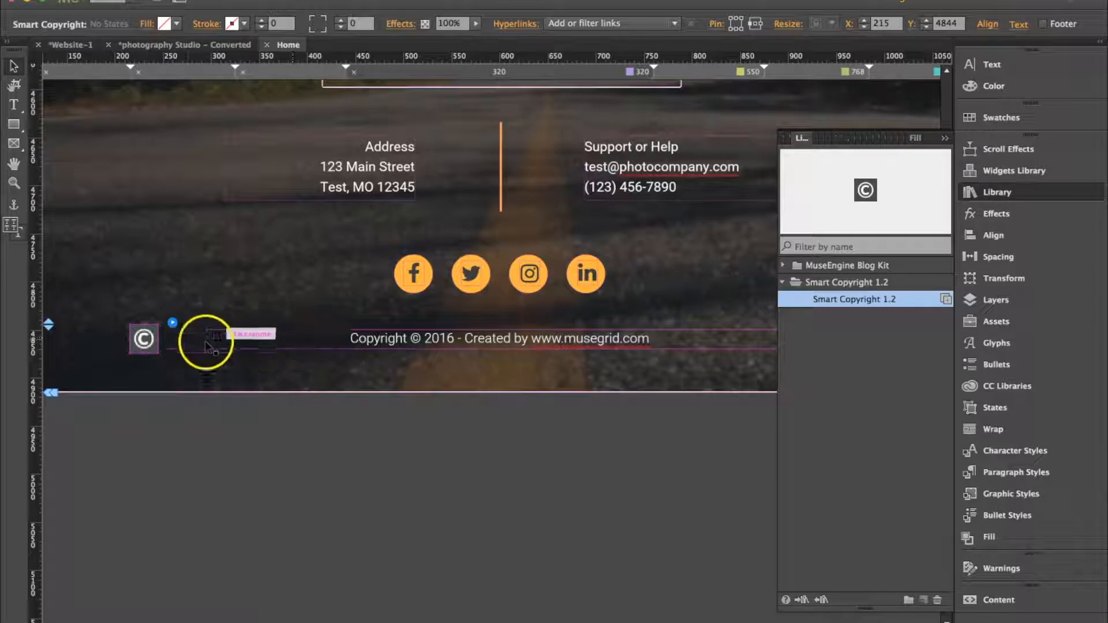
# Check the Class Name in the options of the placed Smart Copyright widget
pyautogui.click(173, 324)
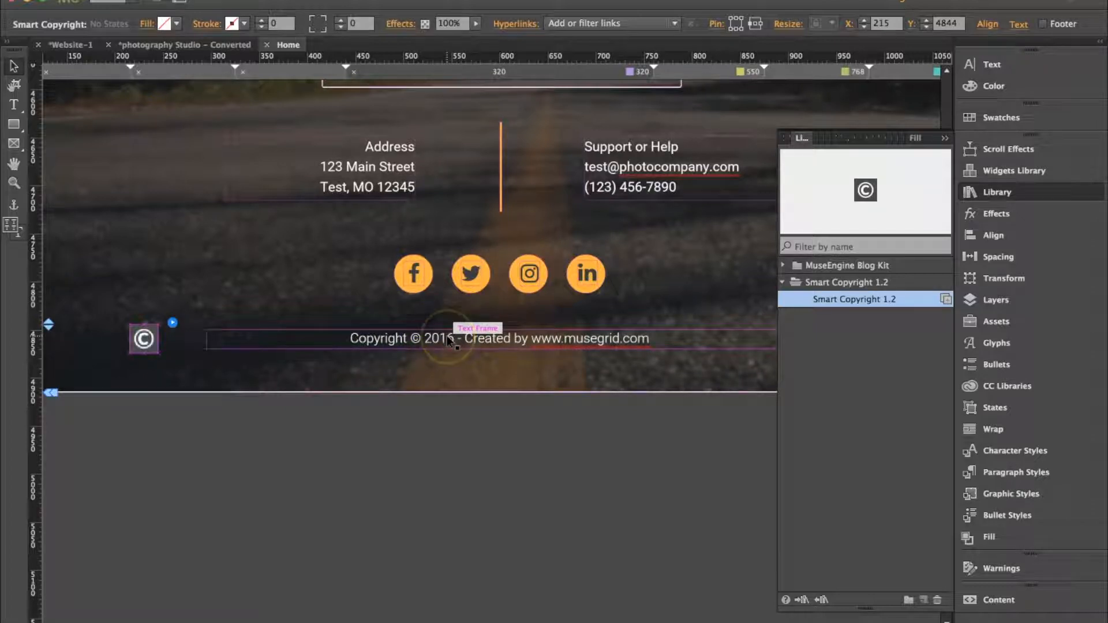
pyautogui.click(172, 322)
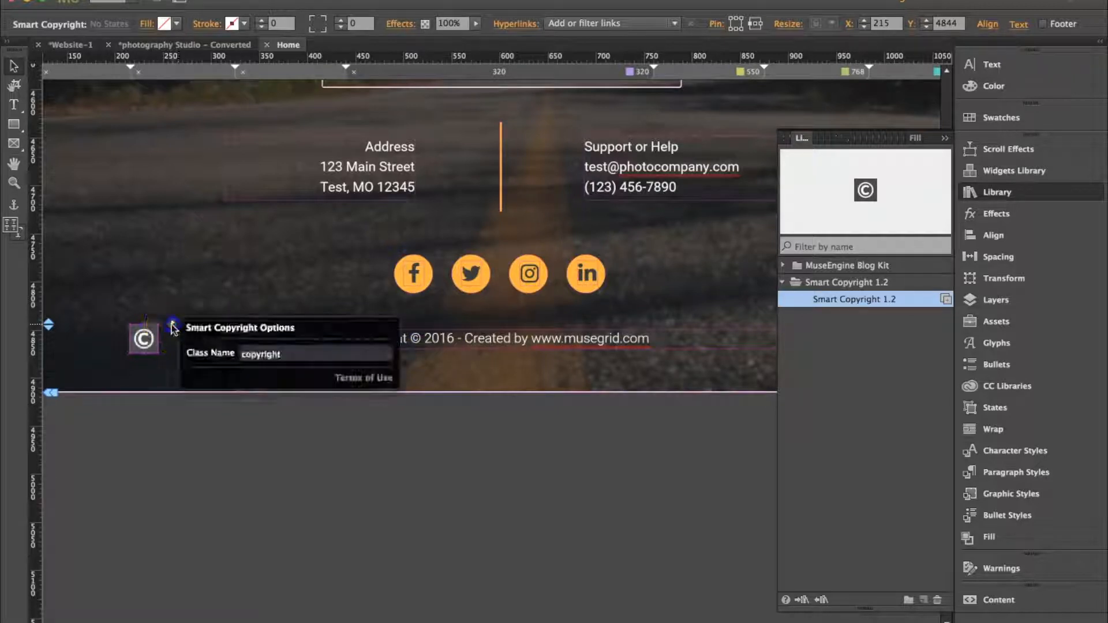
pyautogui.doubleClick(251, 355)
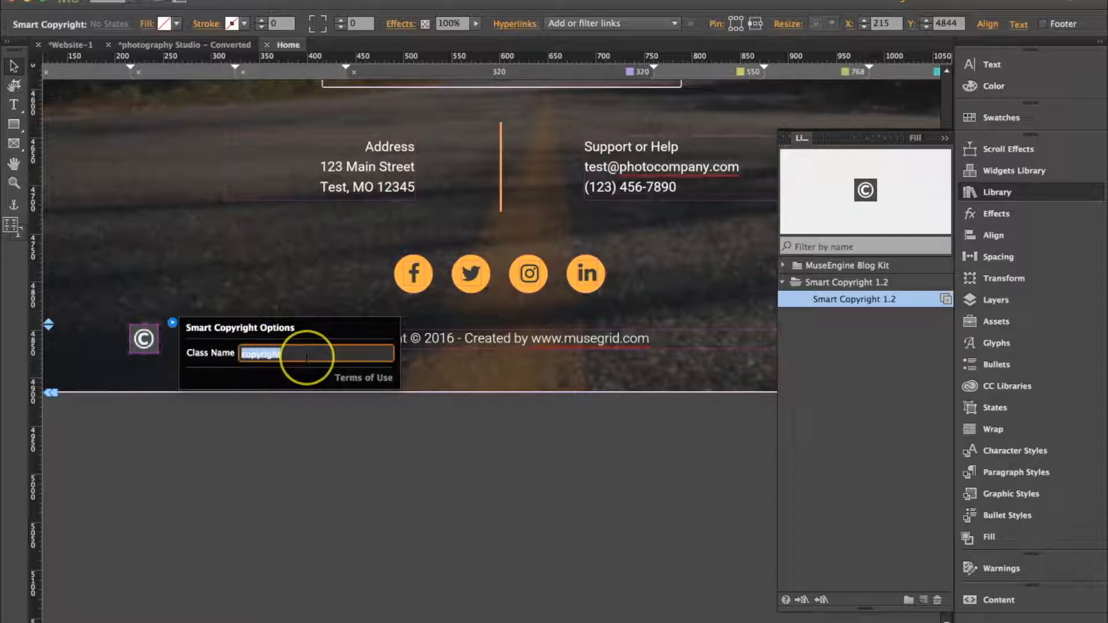
pyautogui.click(273, 301)
pyautogui.click(342, 291)
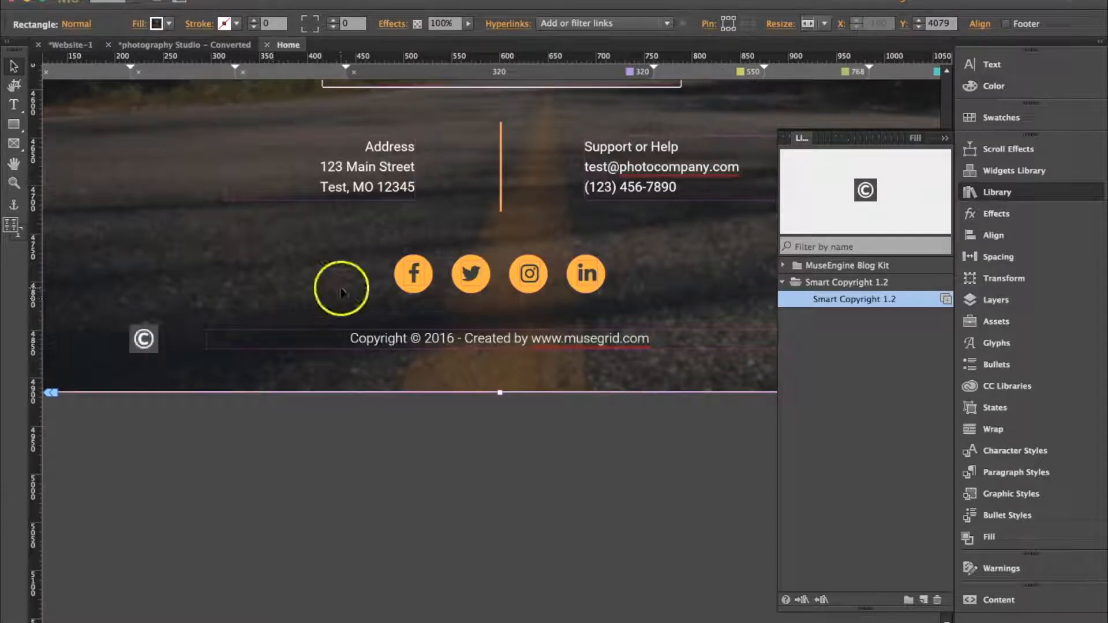
pyautogui.click(342, 291)
# Create a character style named "copyright" and apply it to the year 2016 in the footer's copyright line
pyautogui.click(437, 337)
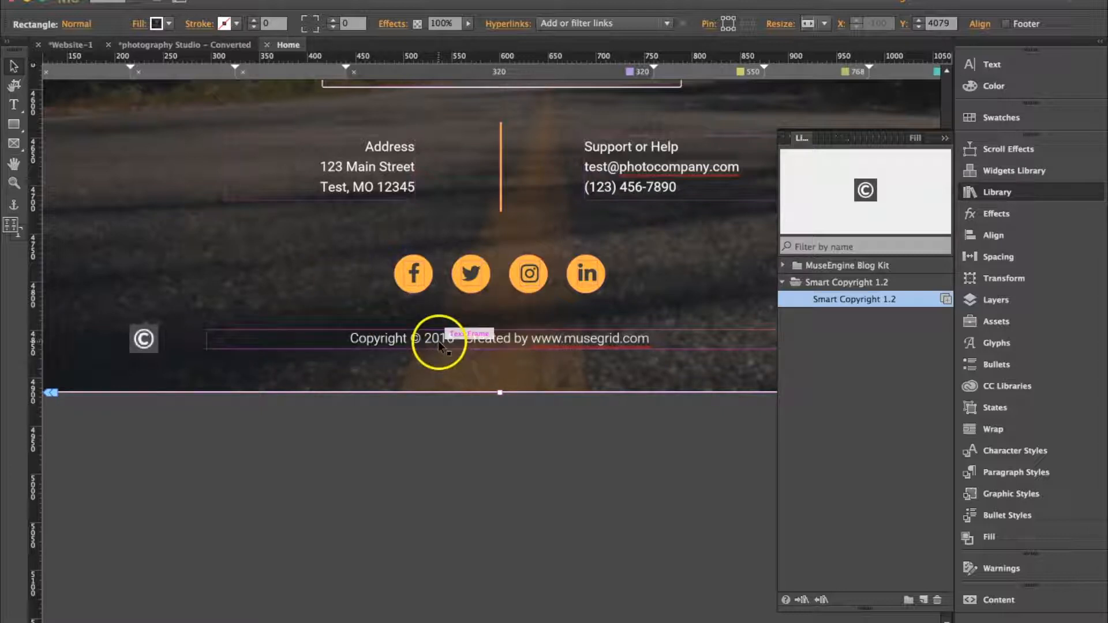
pyautogui.doubleClick(439, 337)
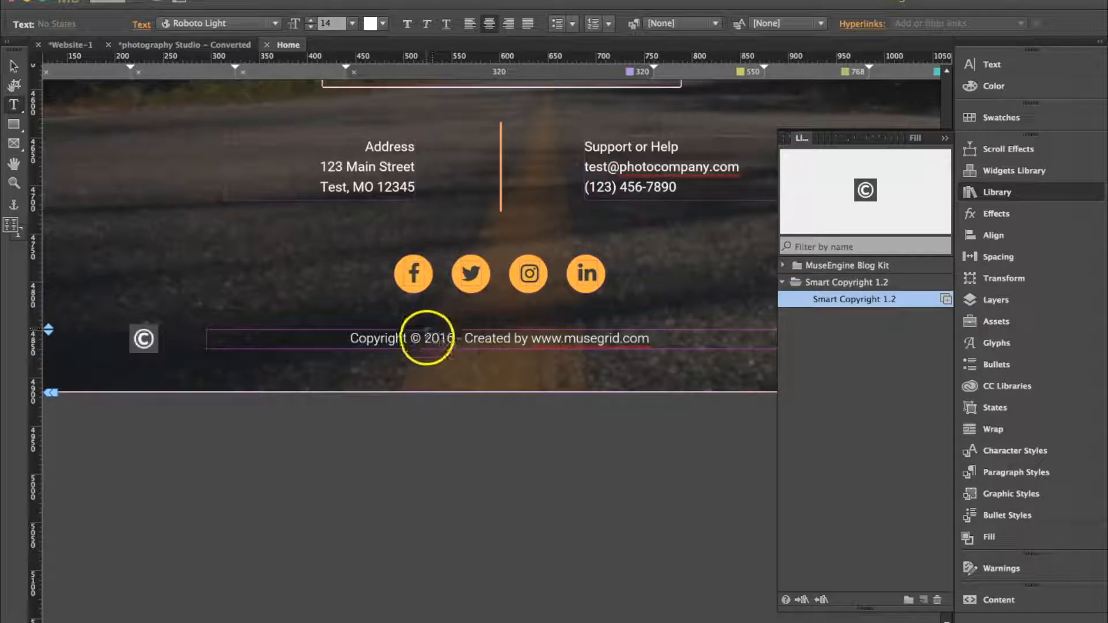
pyautogui.moveTo(425, 338); pyautogui.dragTo(446, 338)
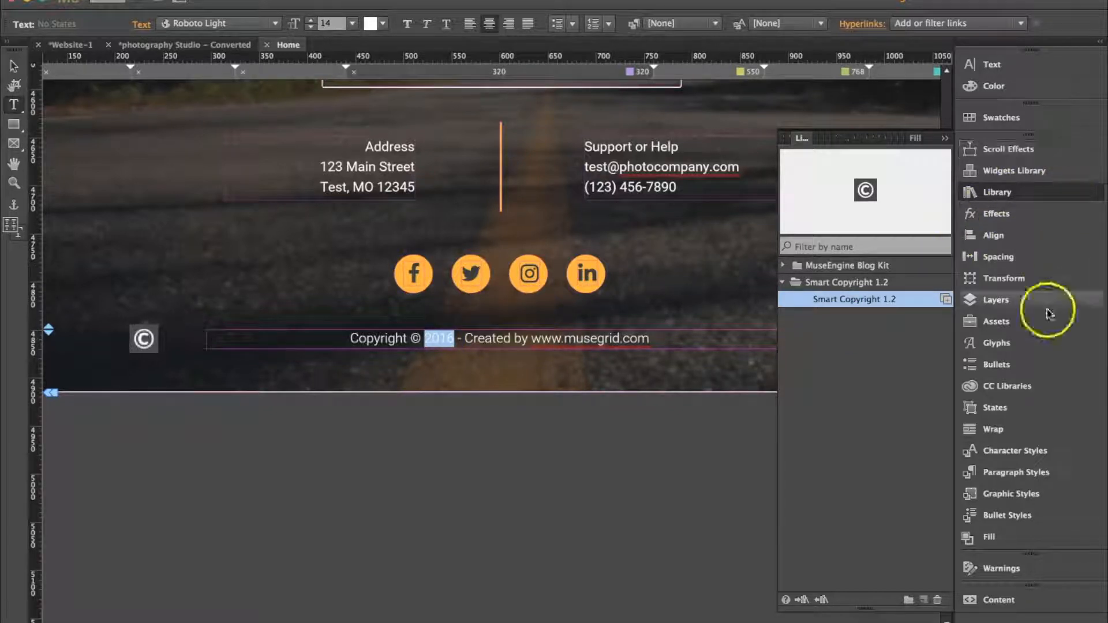
pyautogui.click(1017, 451)
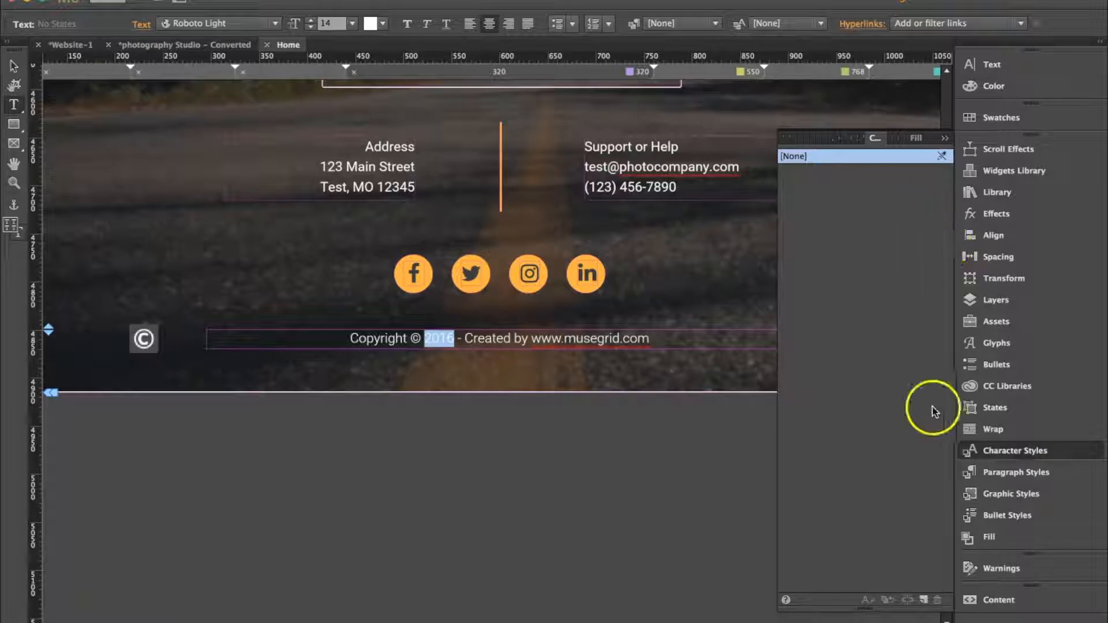
pyautogui.click(923, 601)
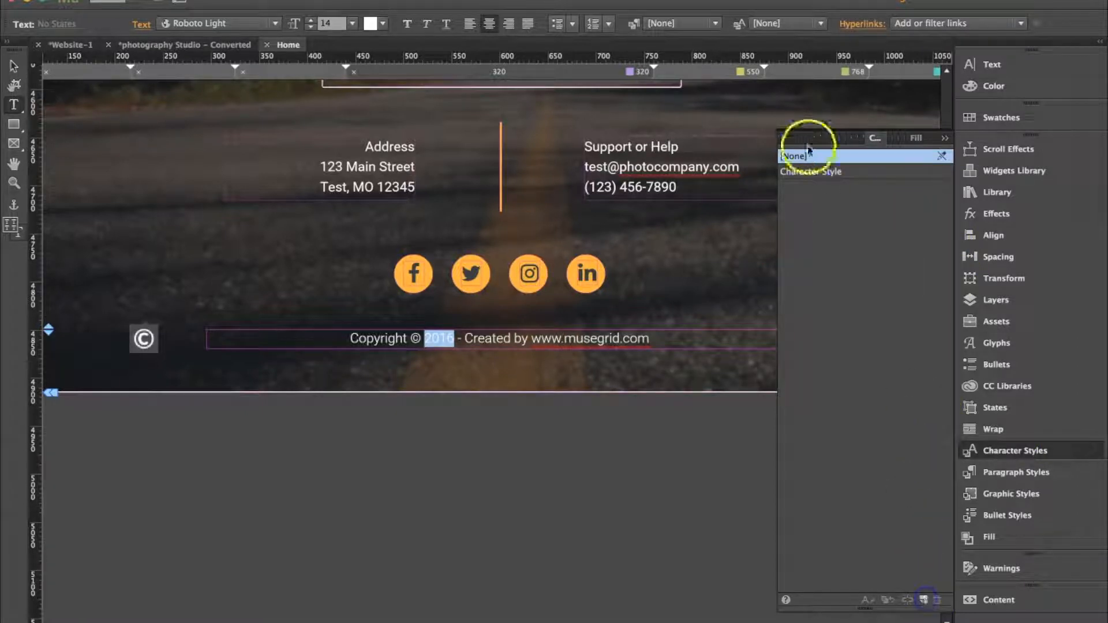
pyautogui.doubleClick(818, 172)
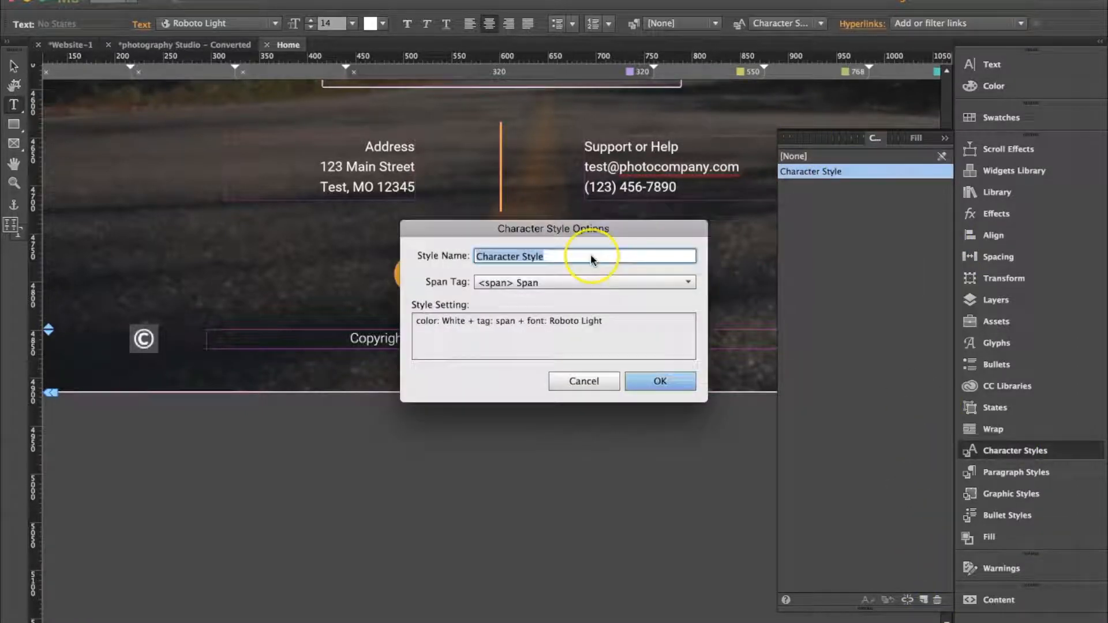
pyautogui.write('copyright')
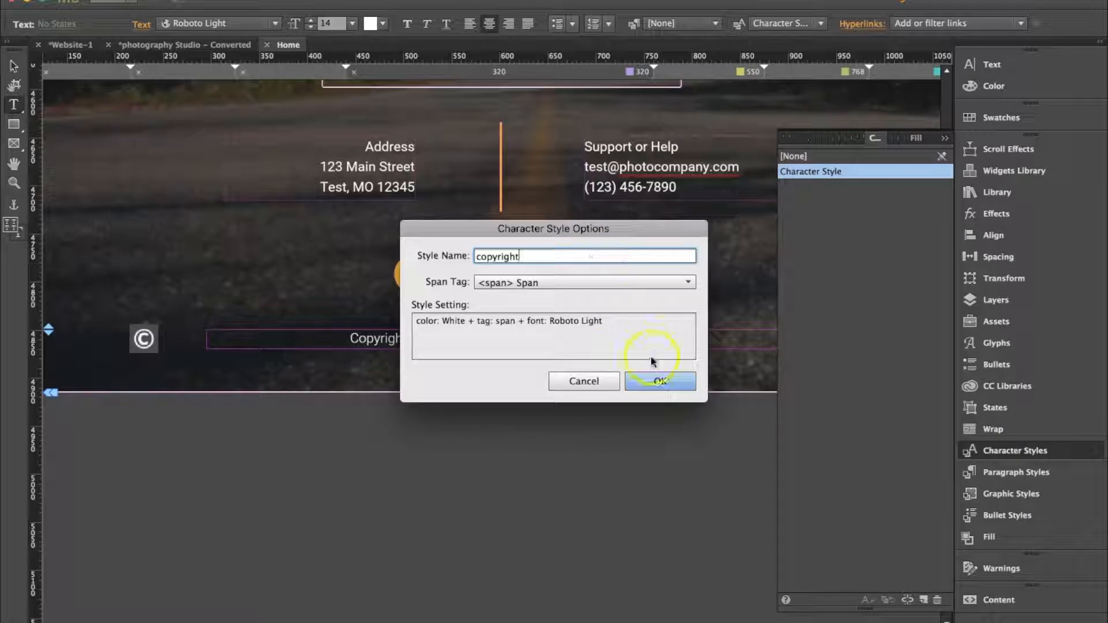
pyautogui.click(661, 380)
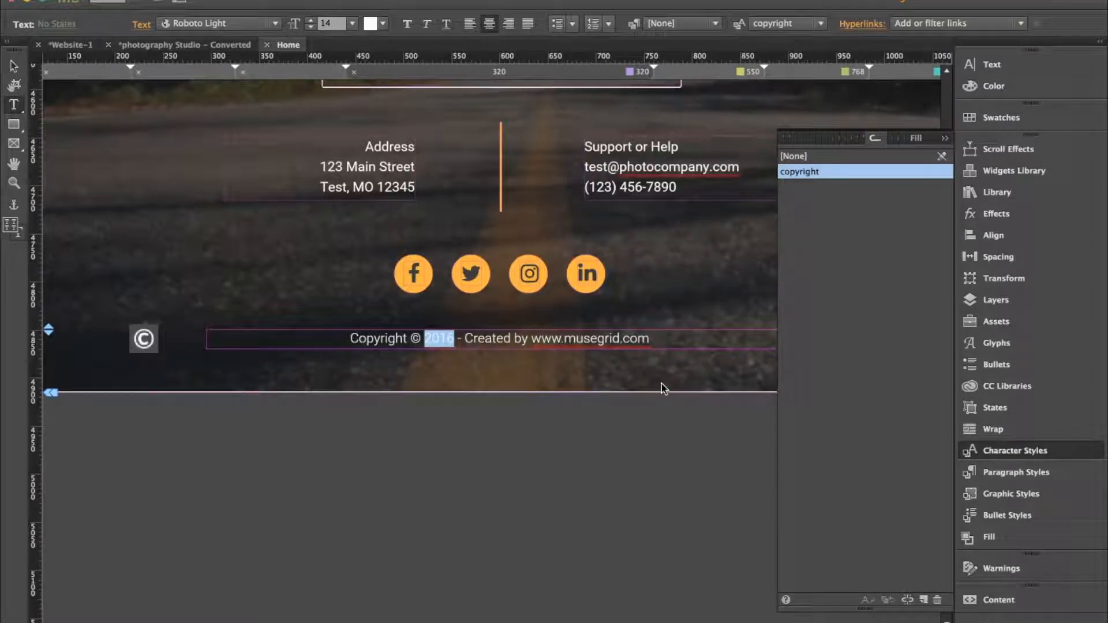
pyautogui.click(946, 138)
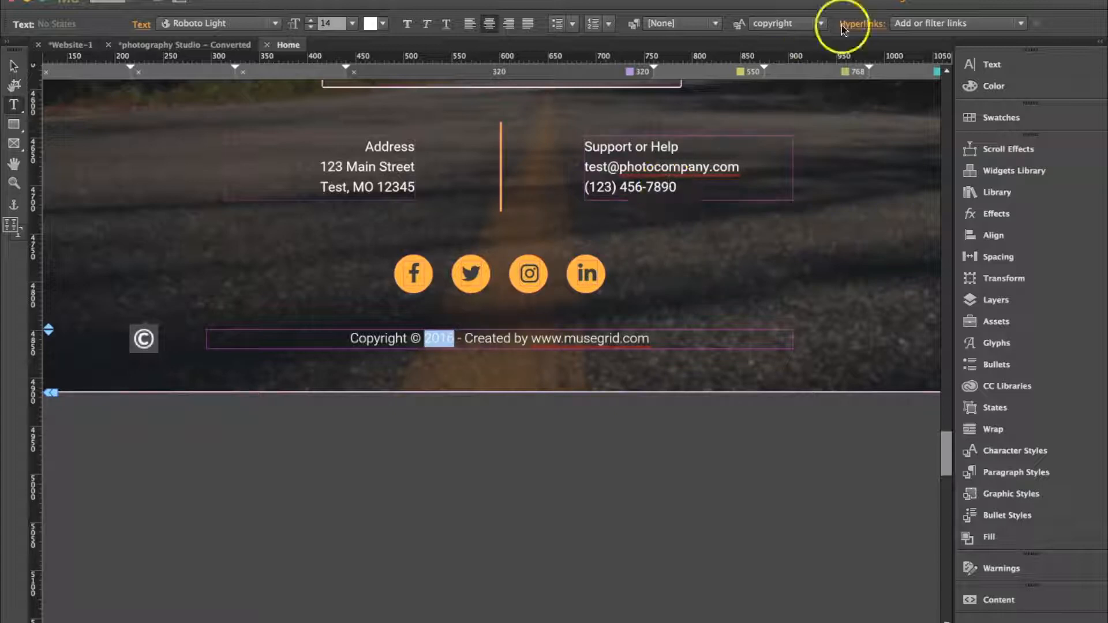
# Preview the page, check the year in the footer's copyright line, and close the preview
pyautogui.click(947, 2)
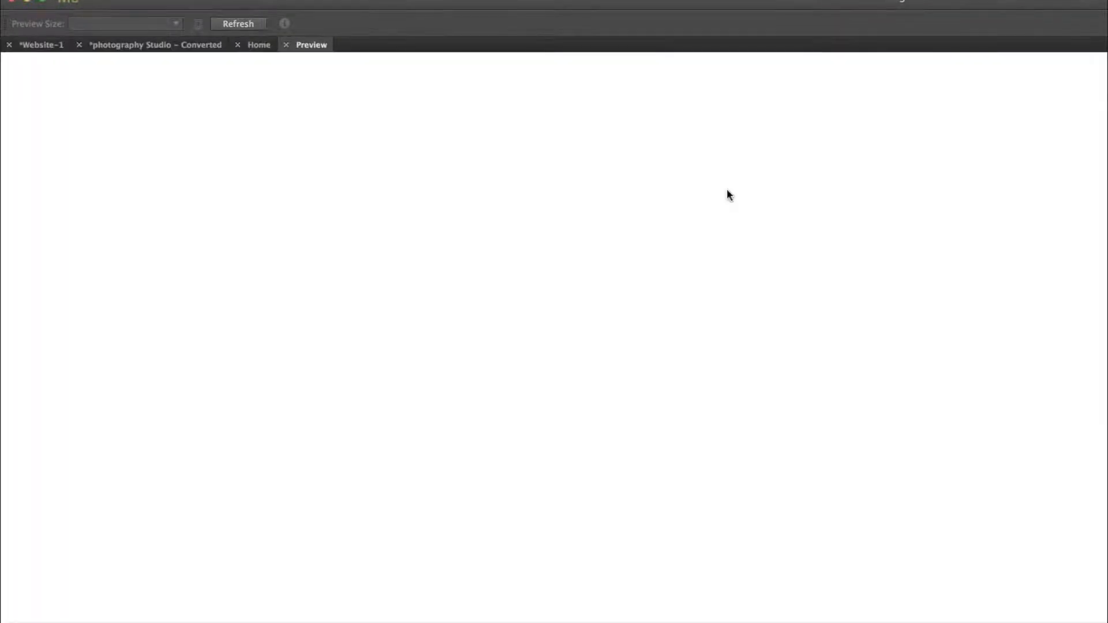
pyautogui.click(668, 259)
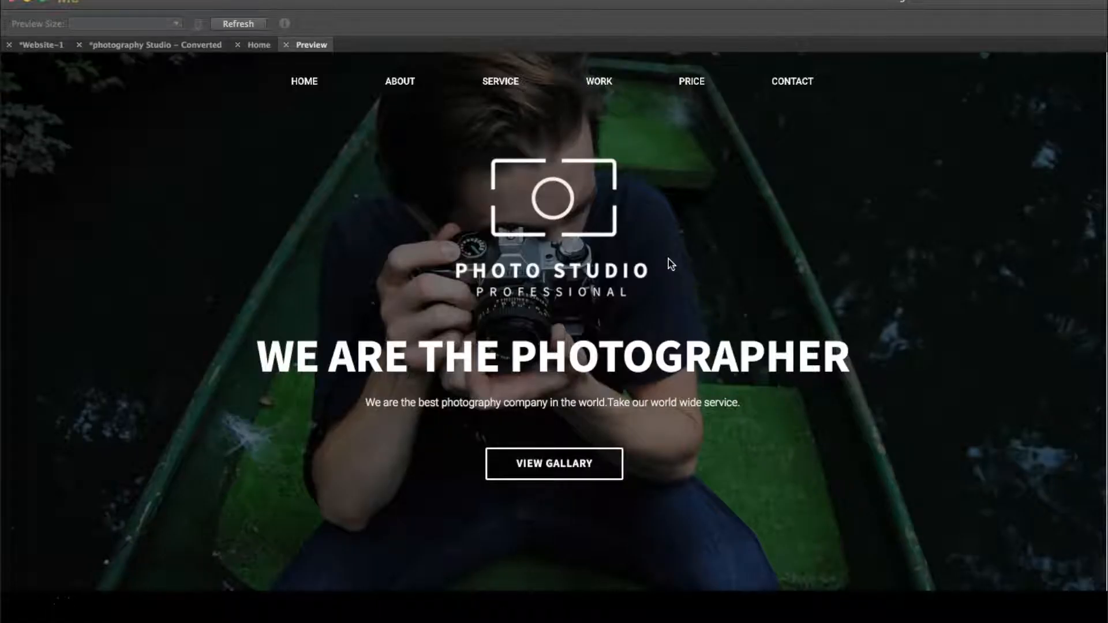
pyautogui.scroll(-15, 670, 264)
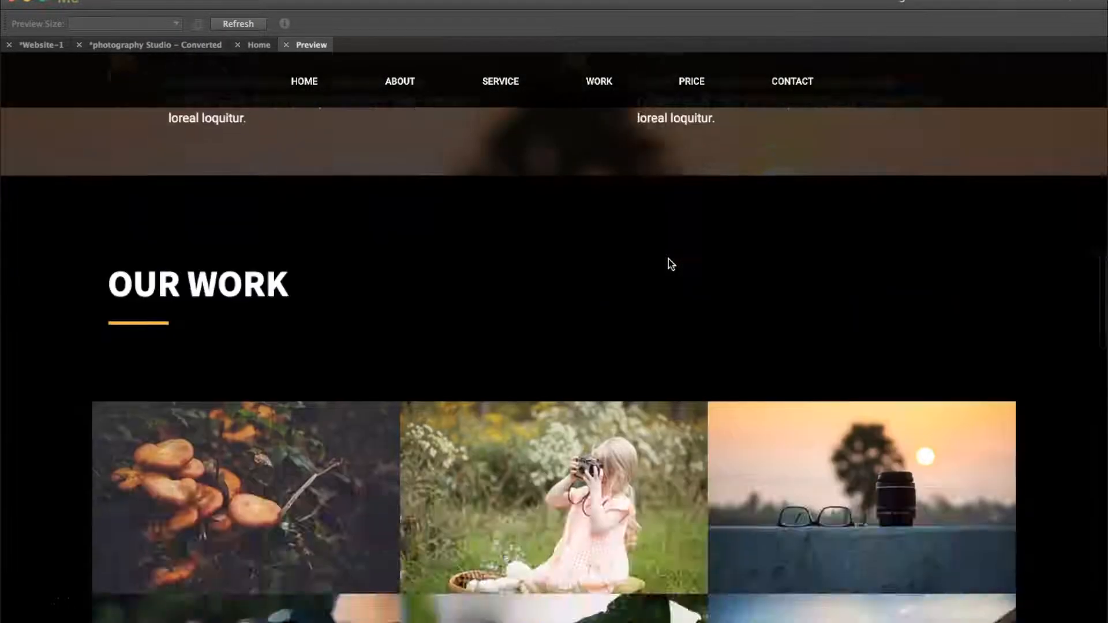
pyautogui.scroll(-15, 671, 264)
pyautogui.scroll(-3, 668, 259)
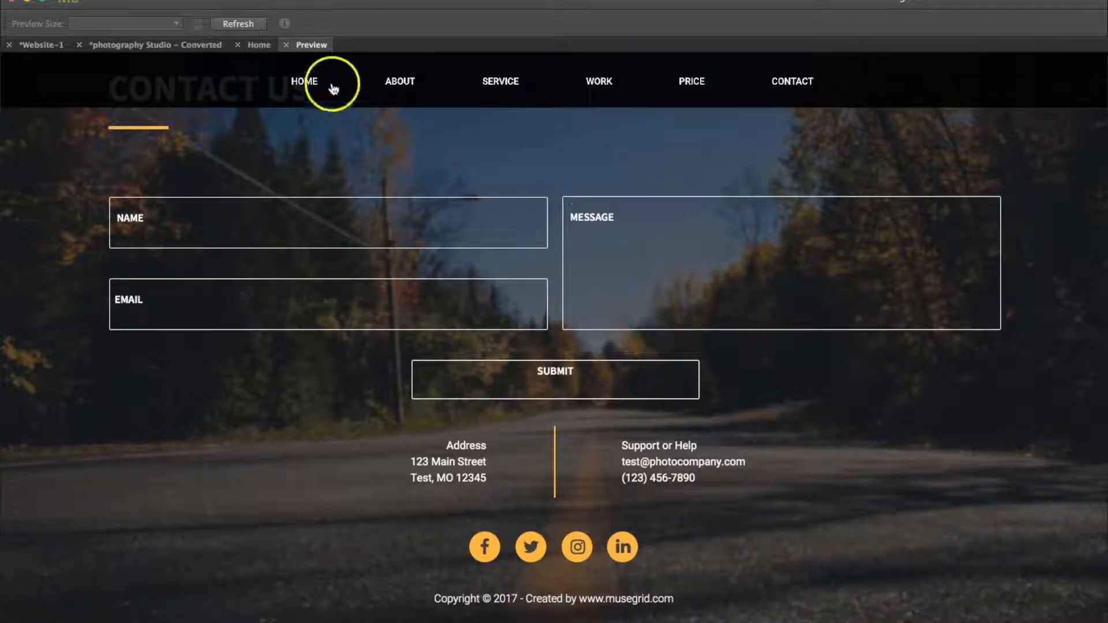
pyautogui.click(286, 45)
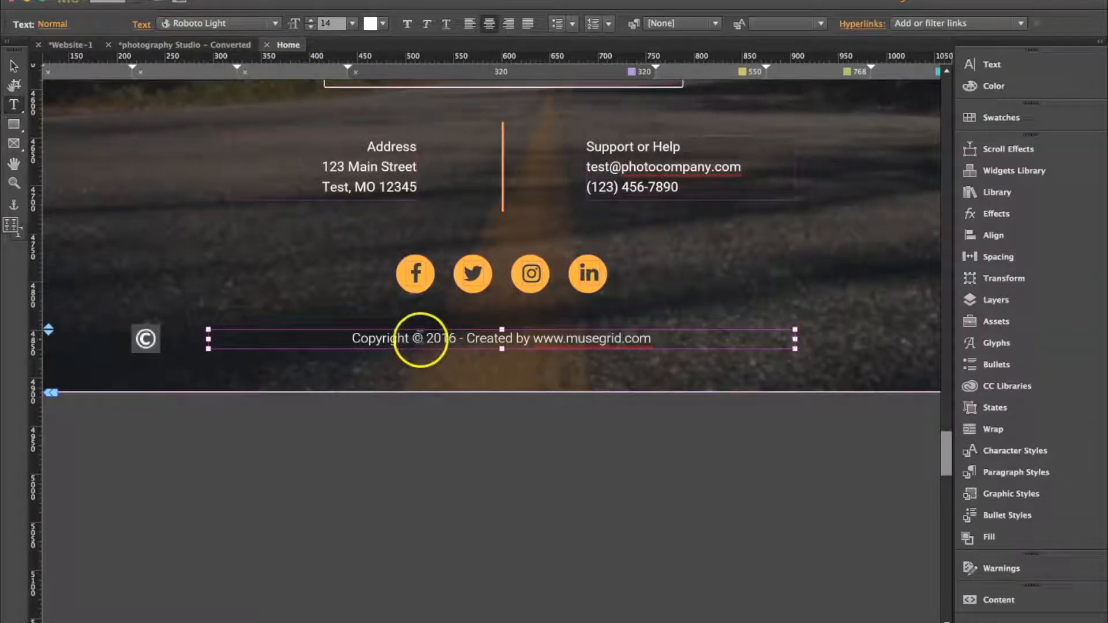
# Add "2013 -" before the year 2016 in the footer's copyright line and replace the hyphen before "Created by" with "|"
pyautogui.click(421, 338)
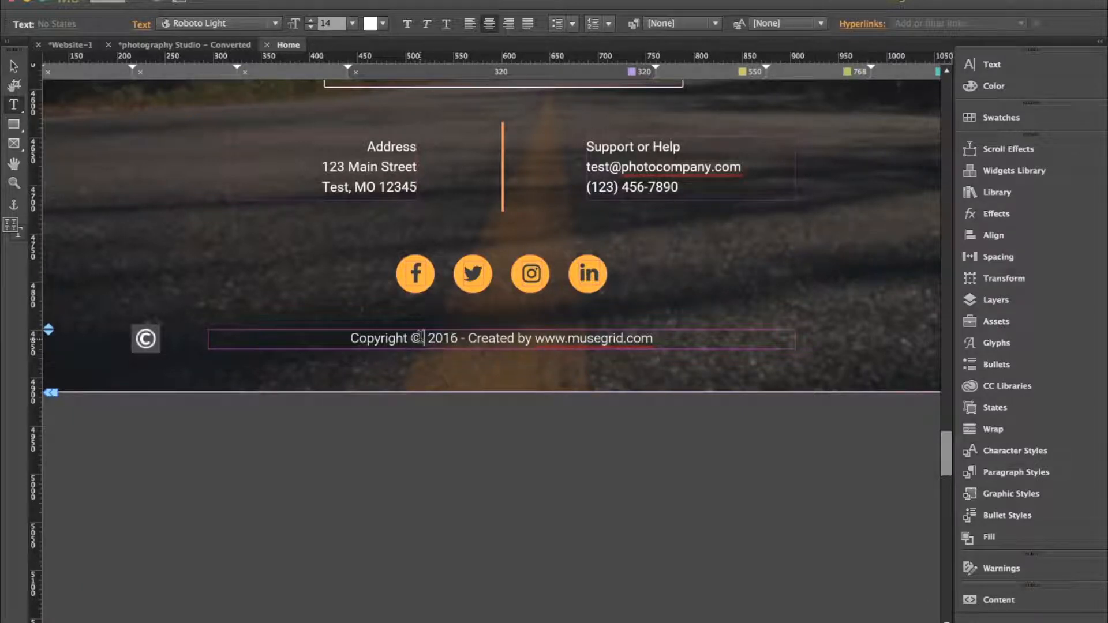
pyautogui.write('201')
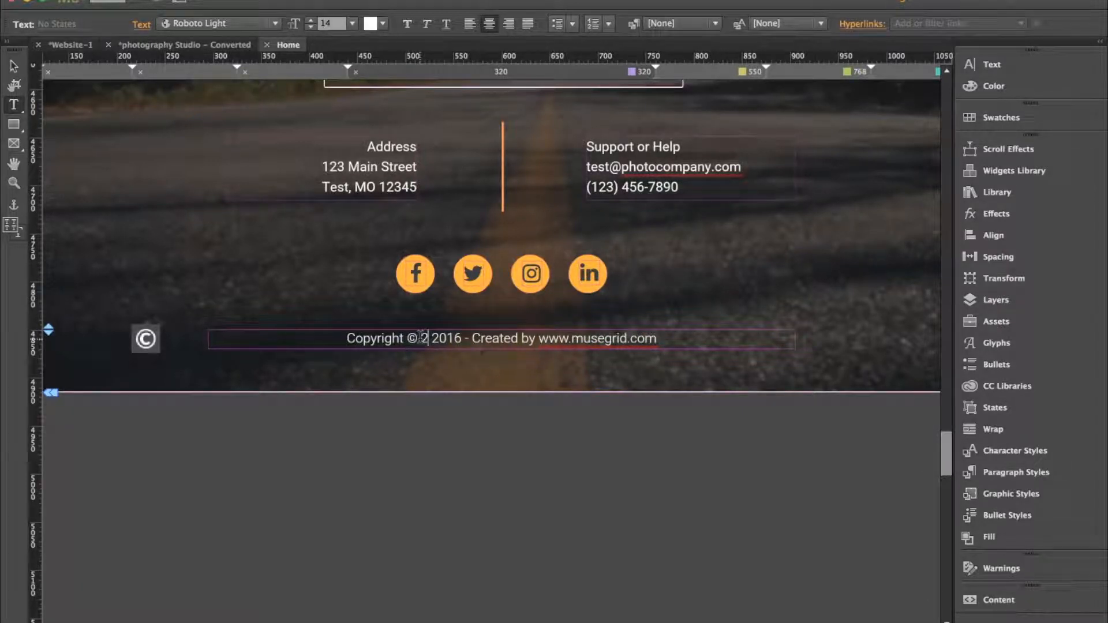
pyautogui.write('3 ')
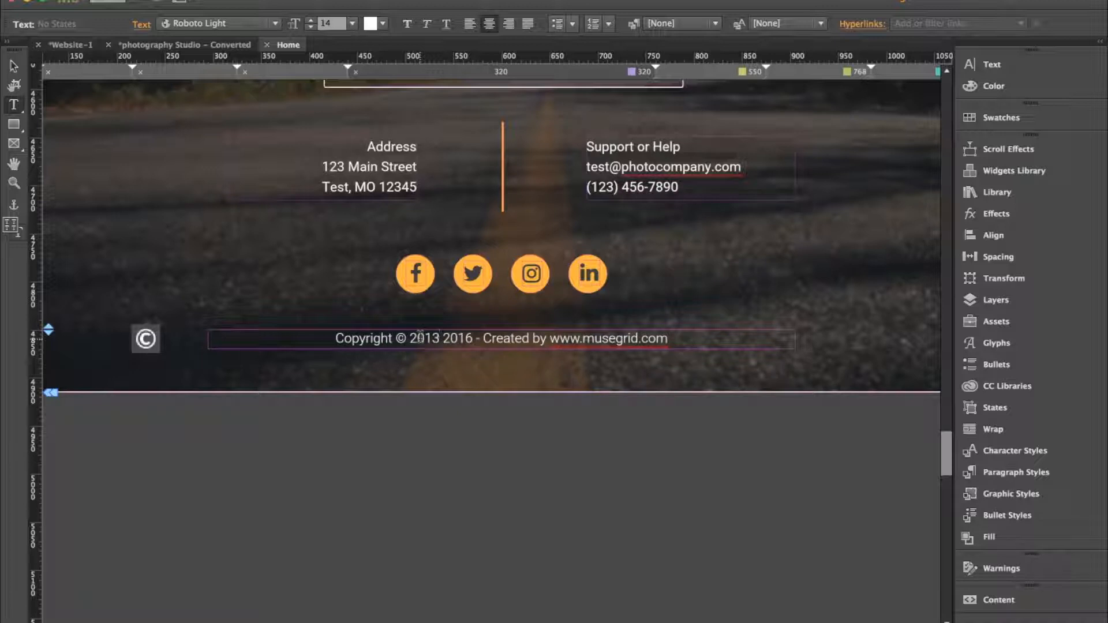
pyautogui.write('-')
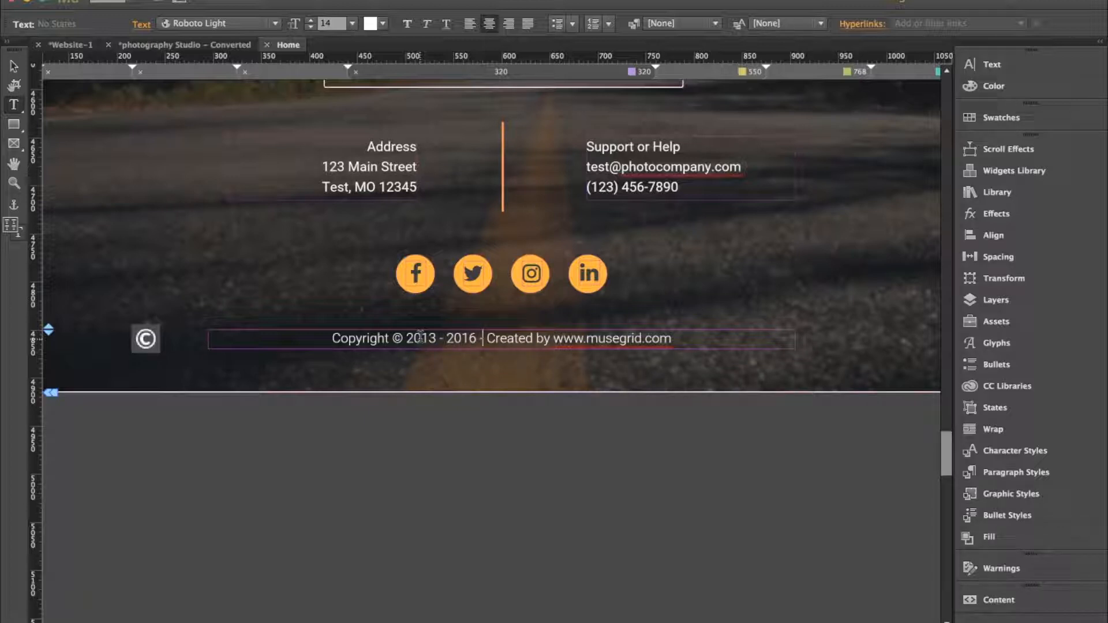
pyautogui.press('BackSpace')
pyautogui.write('|')
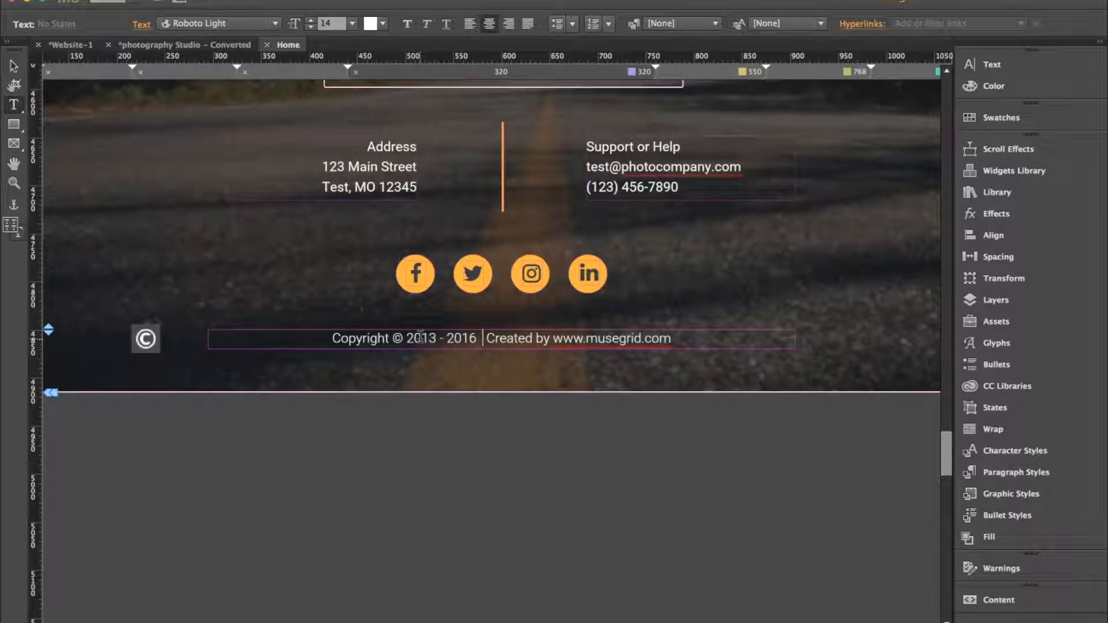
pyautogui.press('BackSpace')
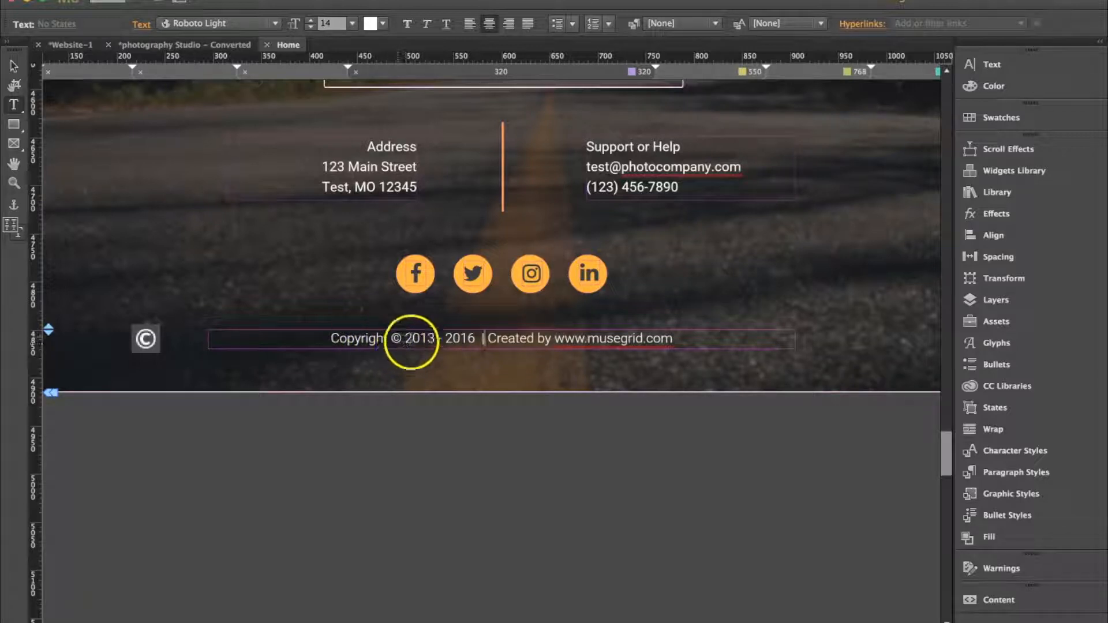
pyautogui.moveTo(405, 340); pyautogui.dragTo(426, 341)
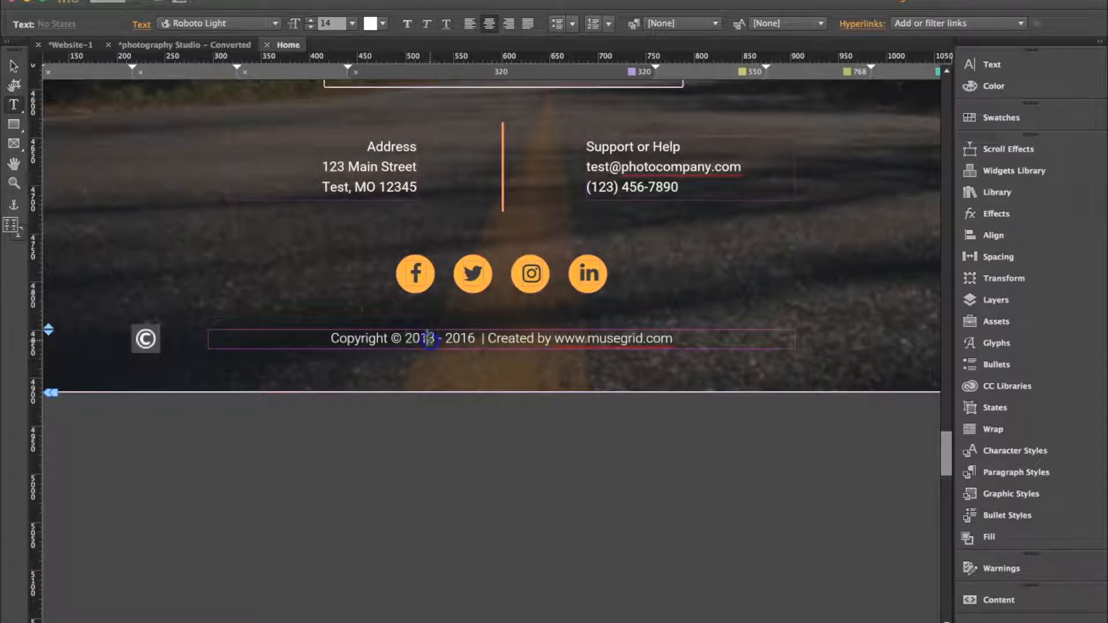
# Preview the page, check the year range in the footer's copyright line, and close the preview
pyautogui.click(430, 340)
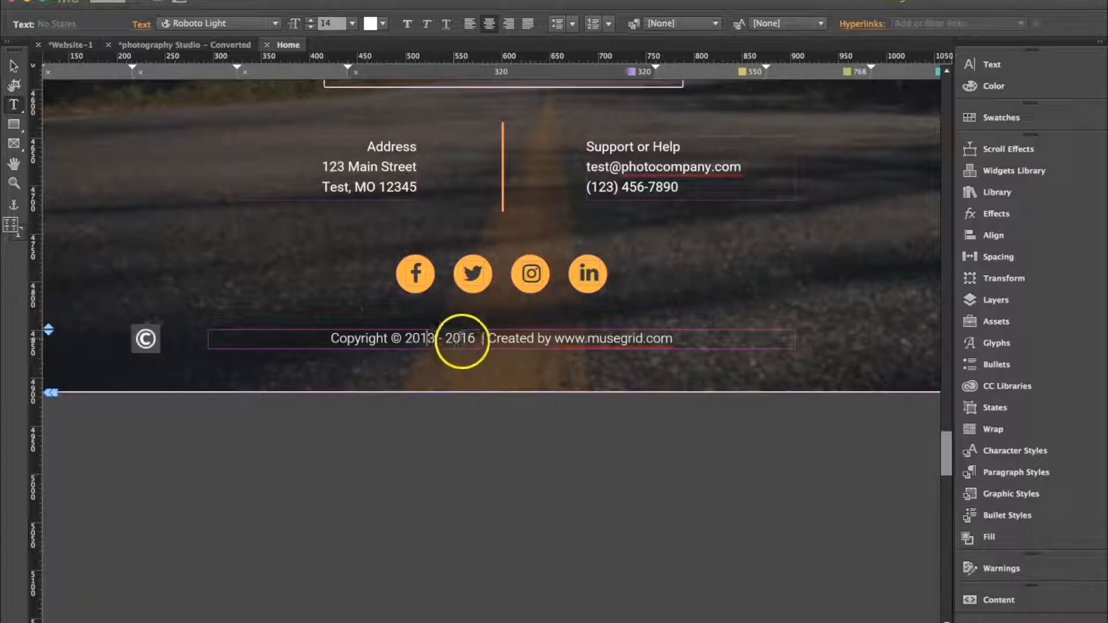
pyautogui.click(961, 4)
pyautogui.click(890, 245)
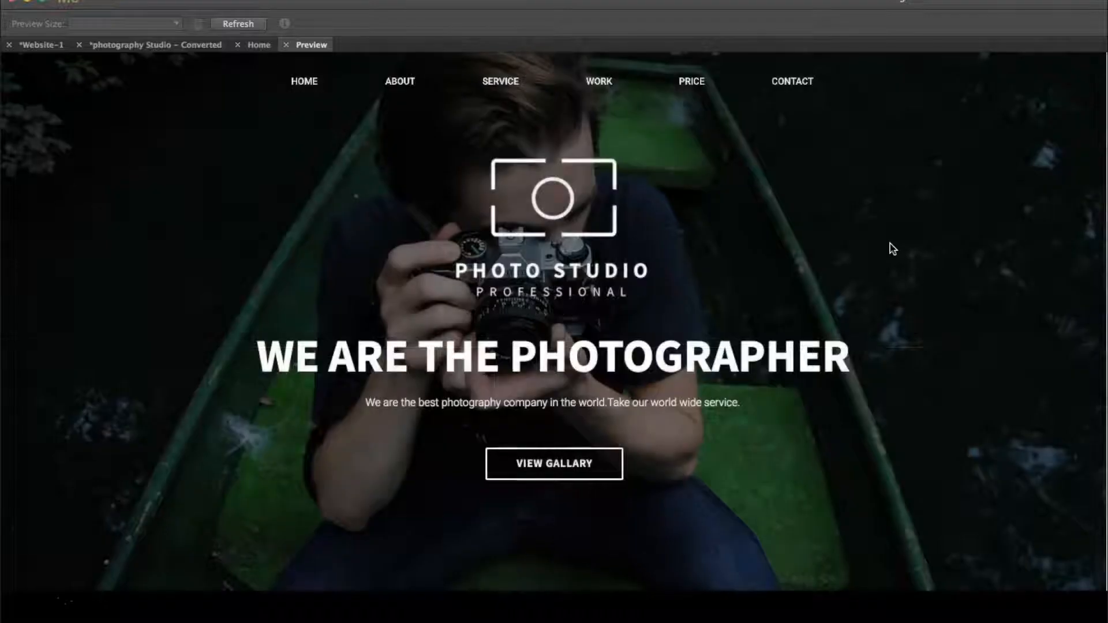
pyautogui.click(975, 310)
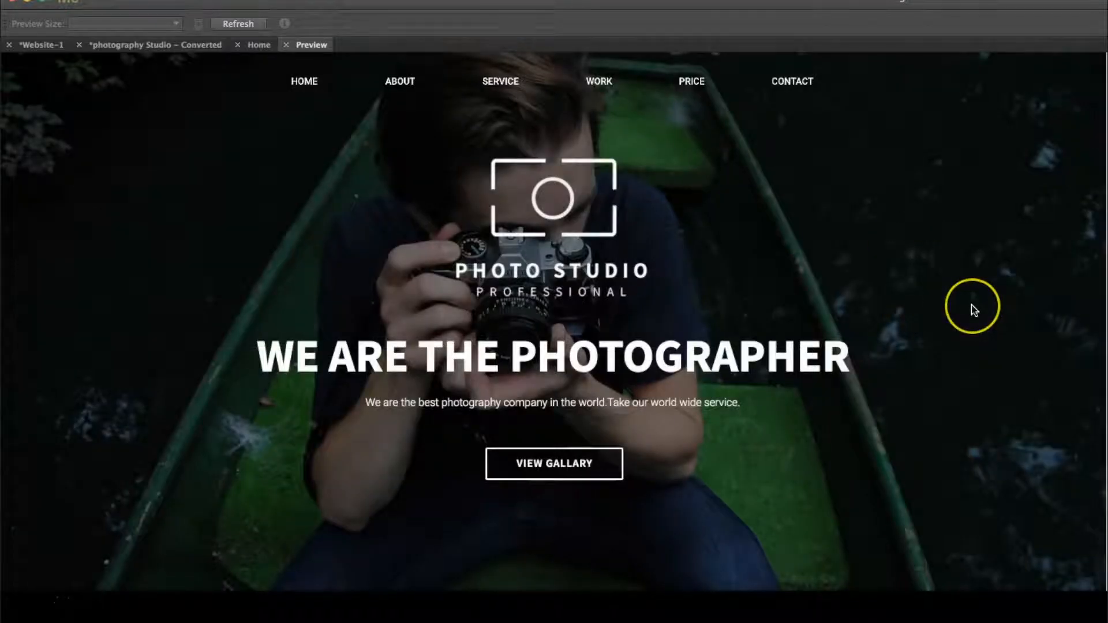
pyautogui.scroll(-20, 975, 310)
pyautogui.click(493, 598)
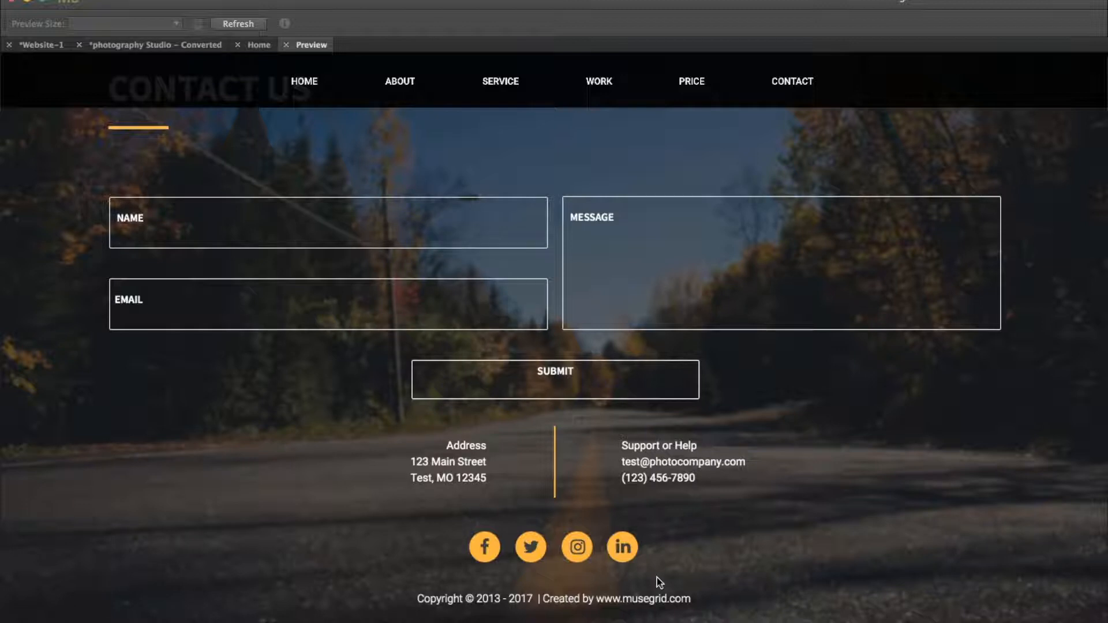
pyautogui.click(286, 44)
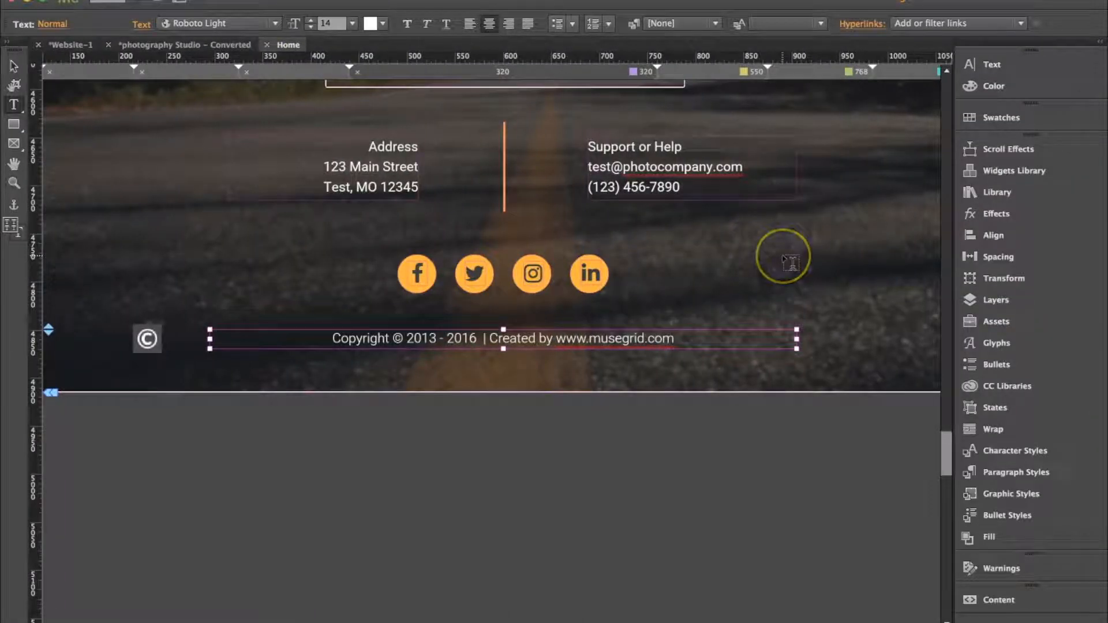
# Make the year range "2013 - 2016" in the footer's copyright line bold and underlined
pyautogui.click(13, 72)
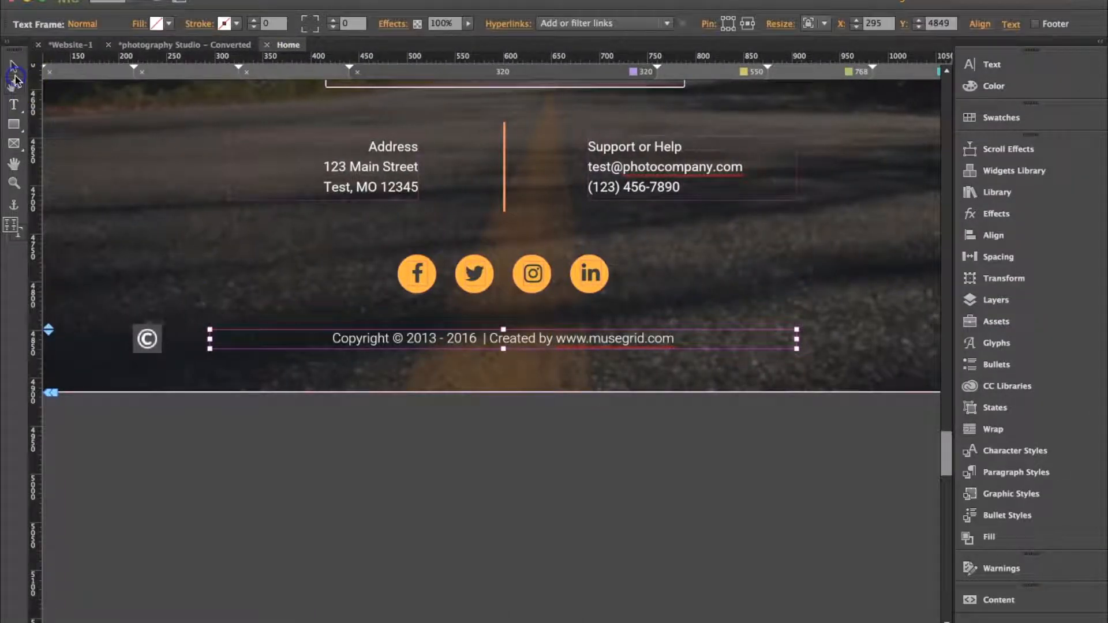
pyautogui.doubleClick(340, 341)
pyautogui.click(341, 340)
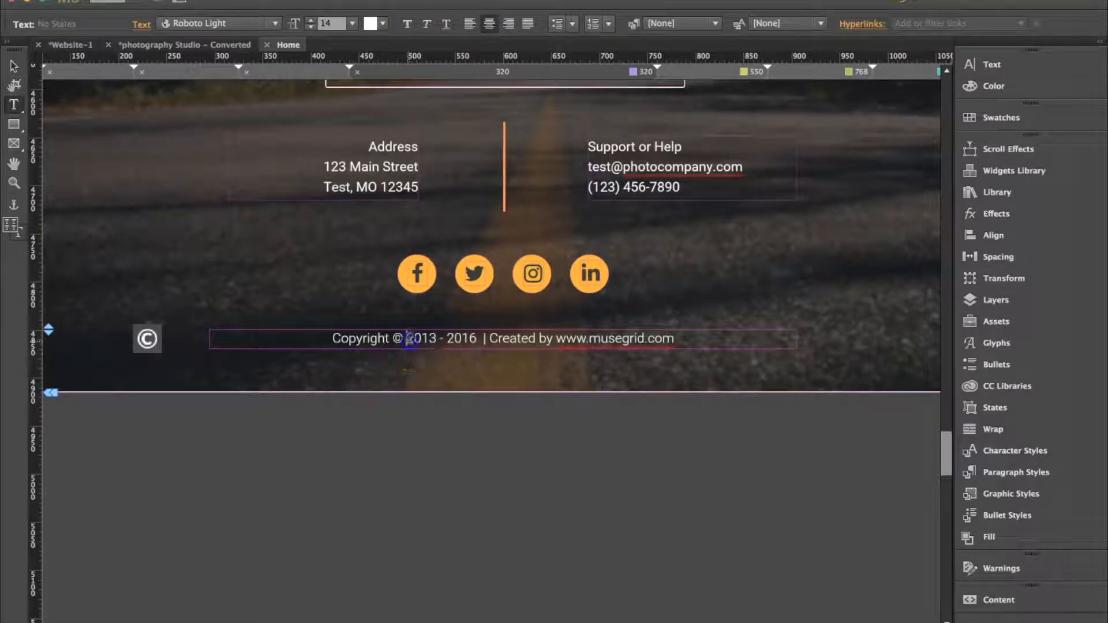
pyautogui.moveTo(406, 340); pyautogui.dragTo(468, 341)
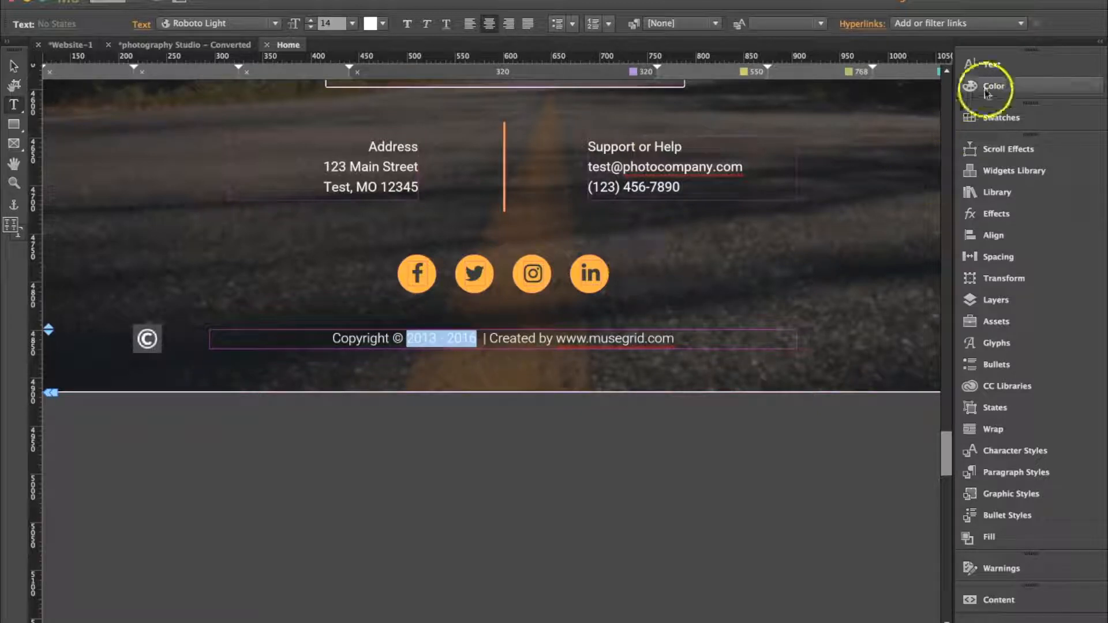
pyautogui.click(990, 66)
pyautogui.click(796, 159)
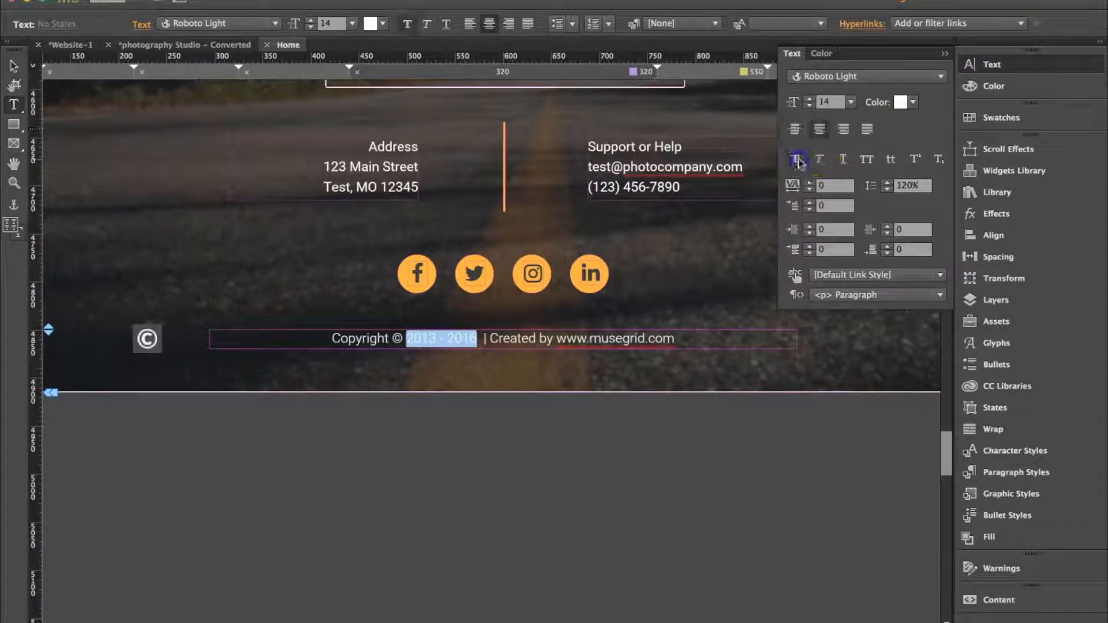
pyautogui.click(842, 159)
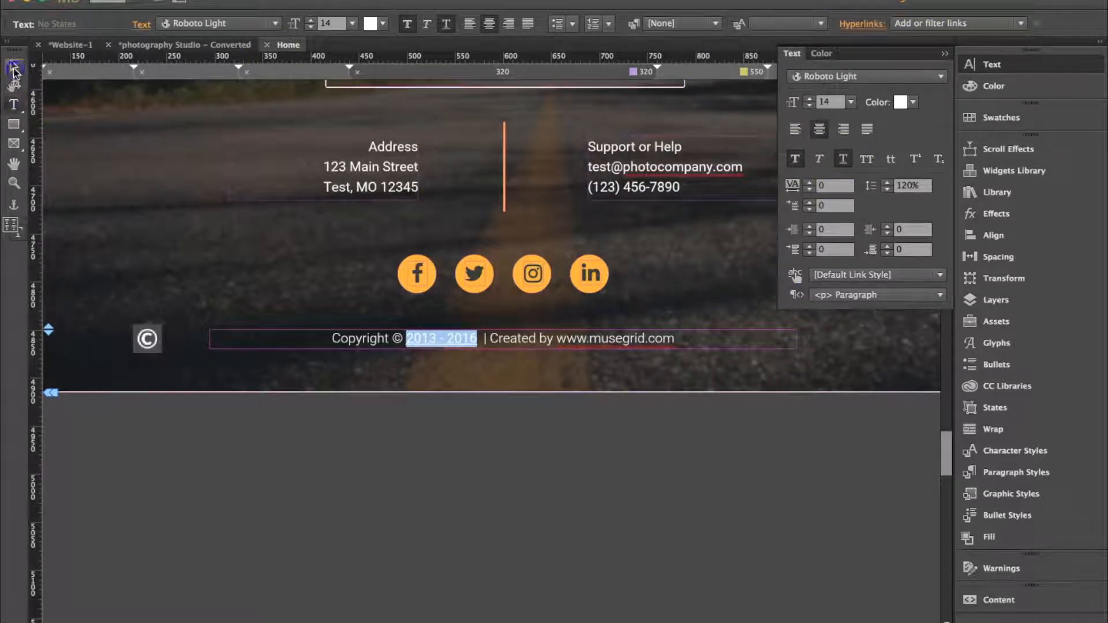
pyautogui.click(14, 66)
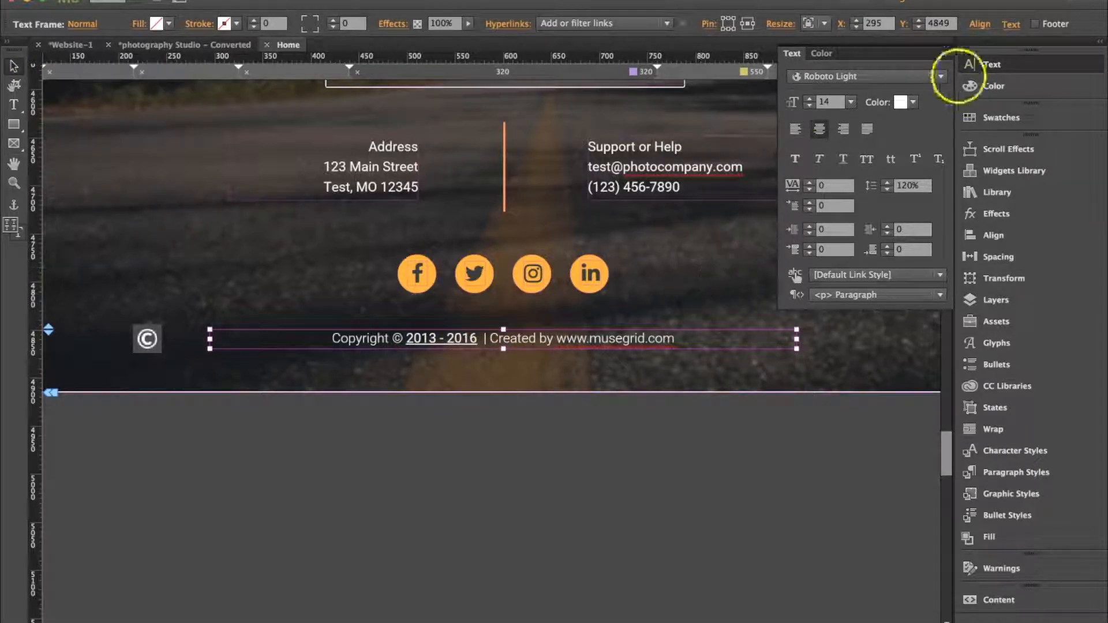
# Preview the page again to check the bold, underlined year range in the footer
pyautogui.click(961, 3)
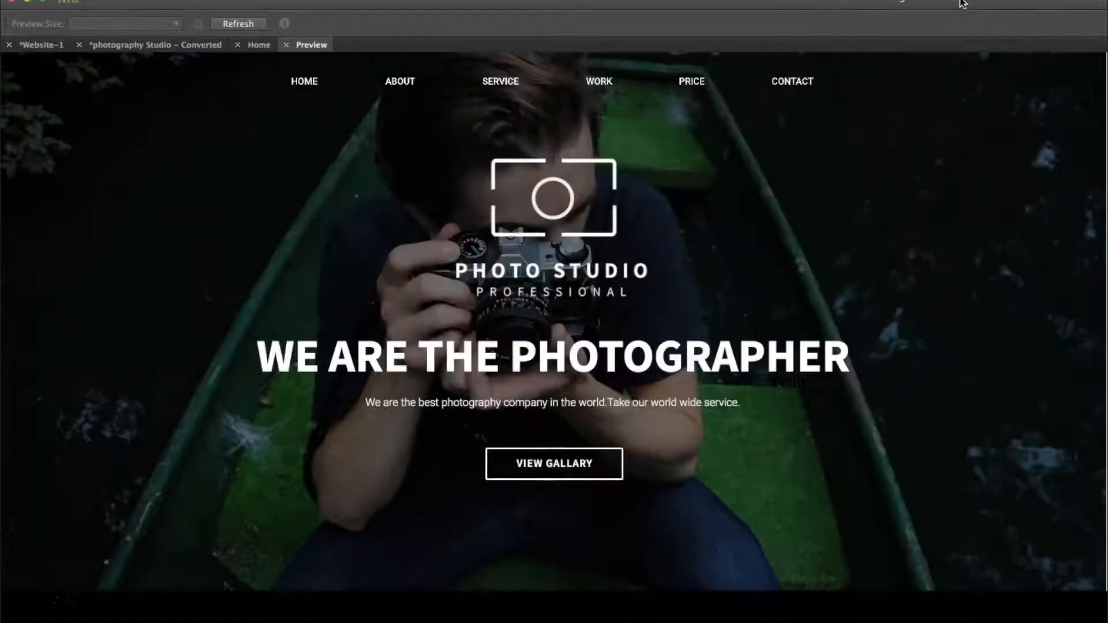
pyautogui.click(930, 240)
pyautogui.scroll(-20, 924, 263)
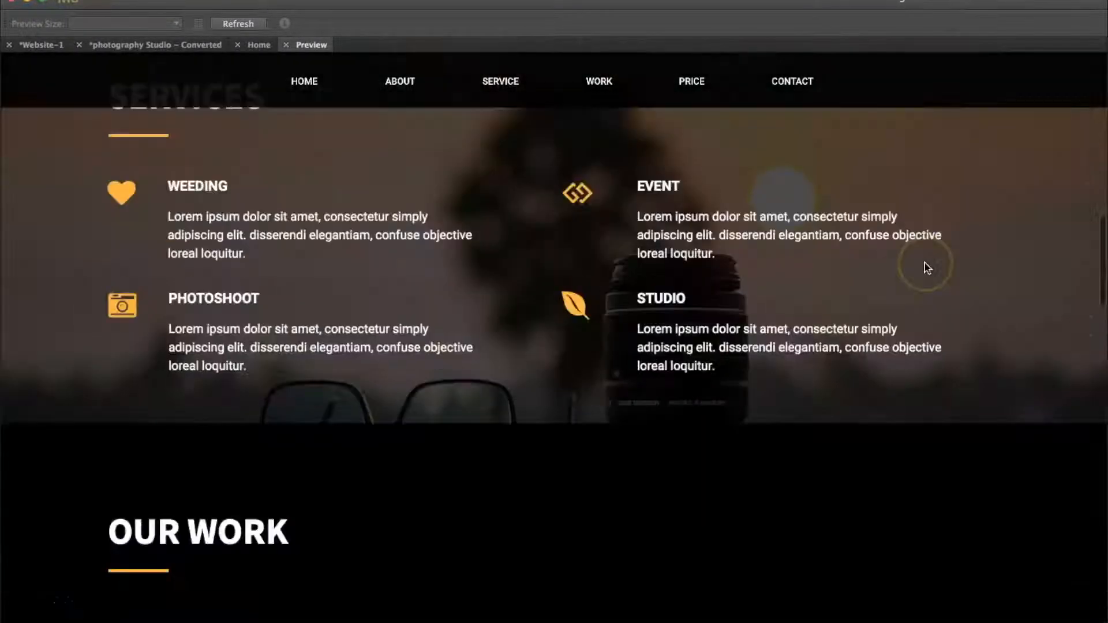